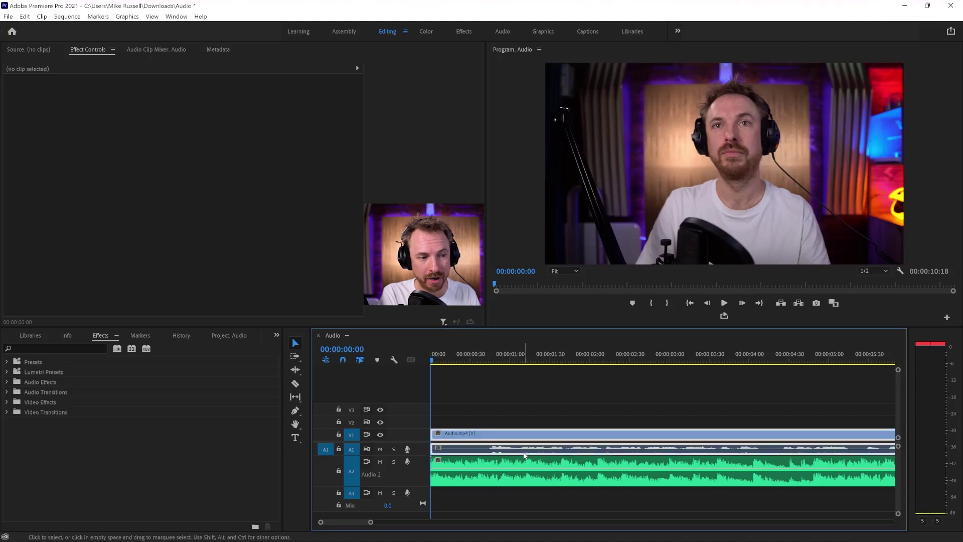
- Select the linked Audio.mp4 clips, preview the mix, and rewind to the start
{"action": "key", "text": "g"}
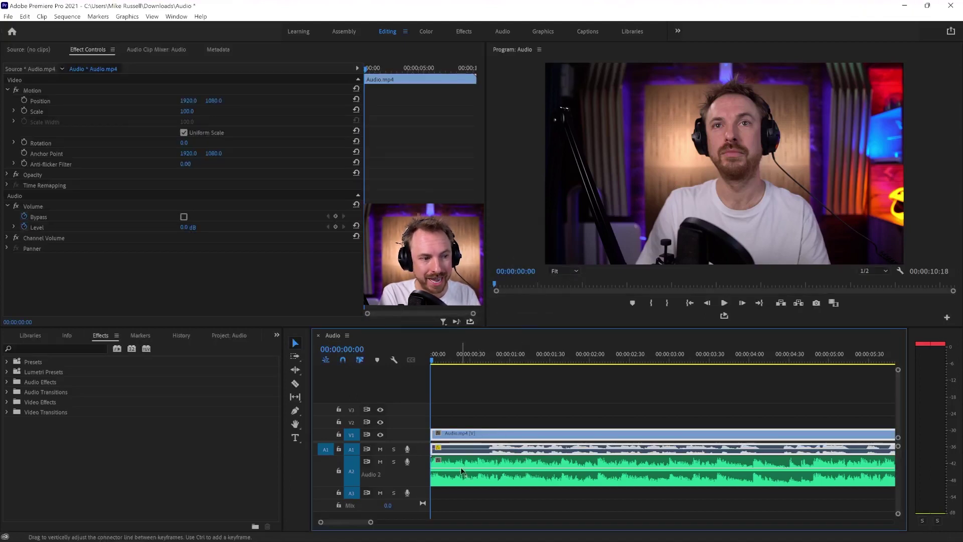
{"action": "key", "text": "space"}
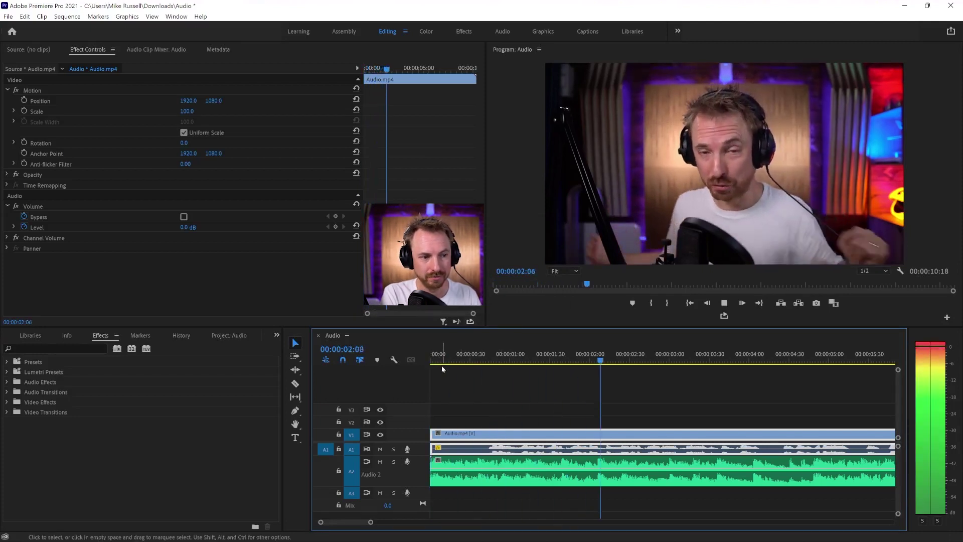
{"action": "left_click", "coordinate": [430, 357]}
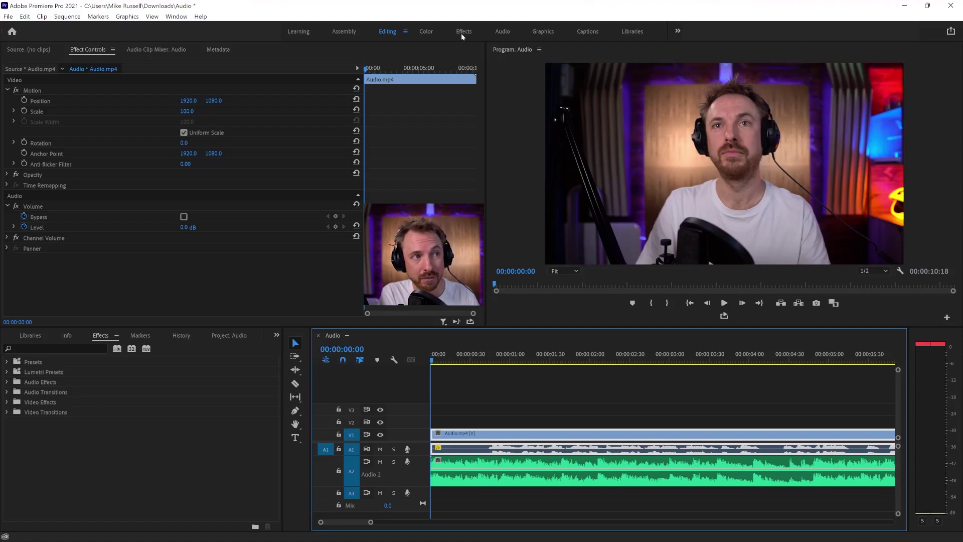
- Apply a Constant Power crossfade to the start of the Audio 2 music clip
{"action": "left_click", "coordinate": [173, 17]}
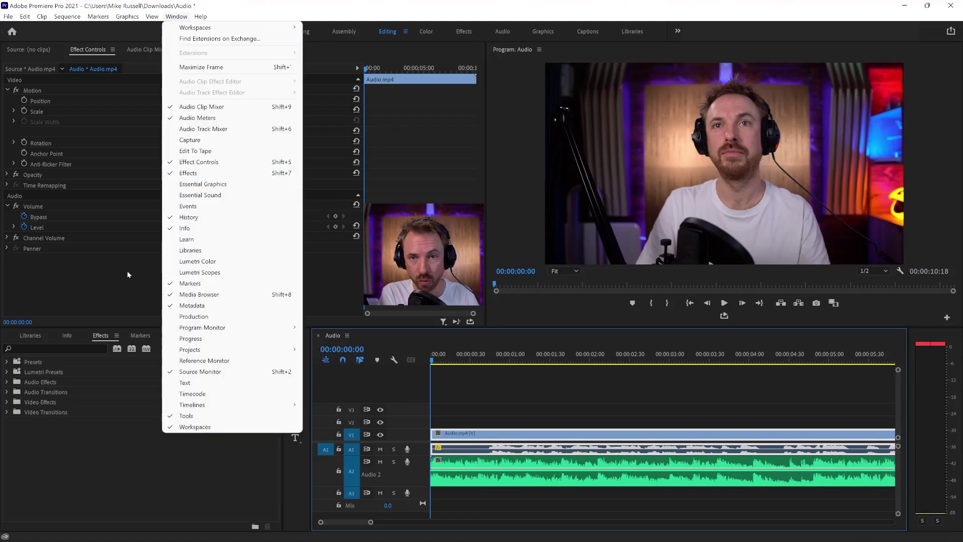
{"action": "left_click", "coordinate": [57, 494]}
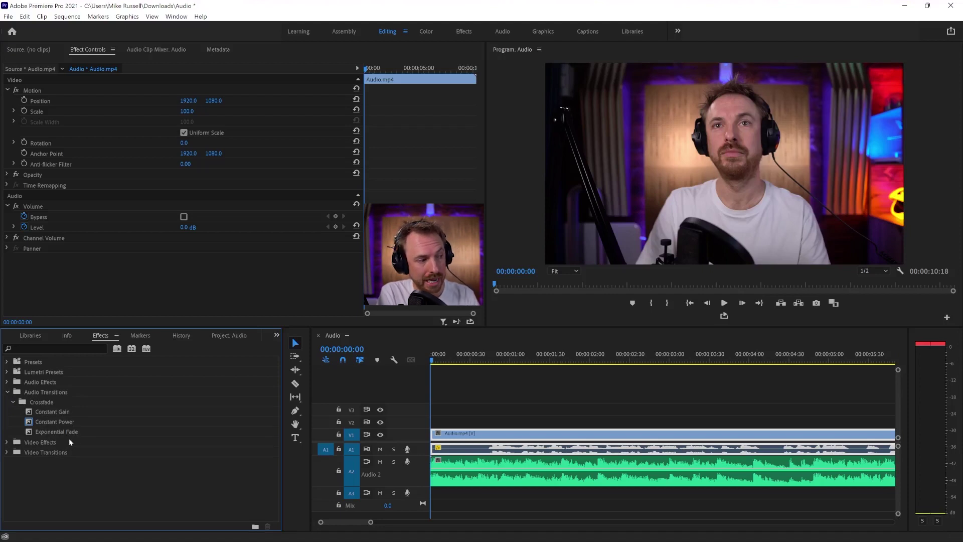
{"action": "left_click_drag", "start_coordinate": [46, 421], "coordinate": [96, 428]}
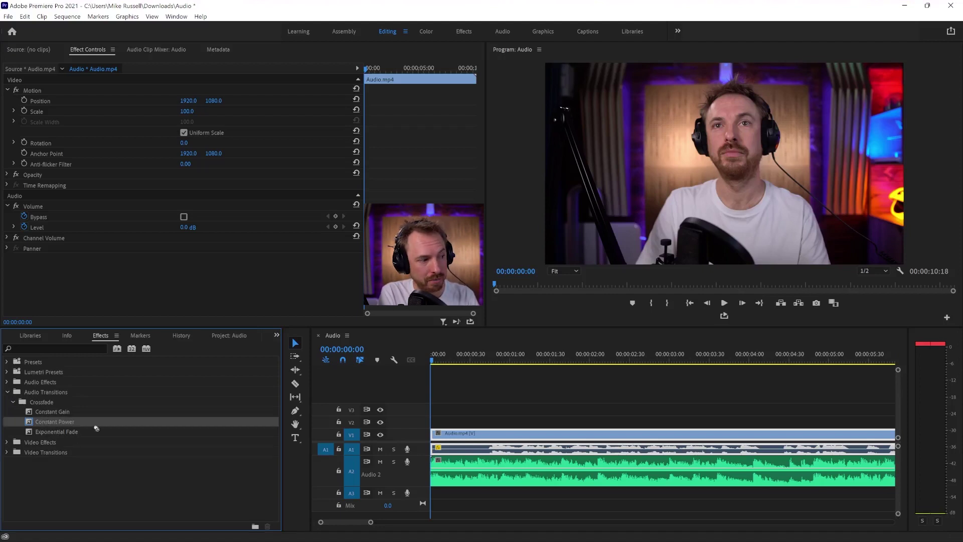
{"action": "left_click_drag", "start_coordinate": [422, 478], "coordinate": [437, 477]}
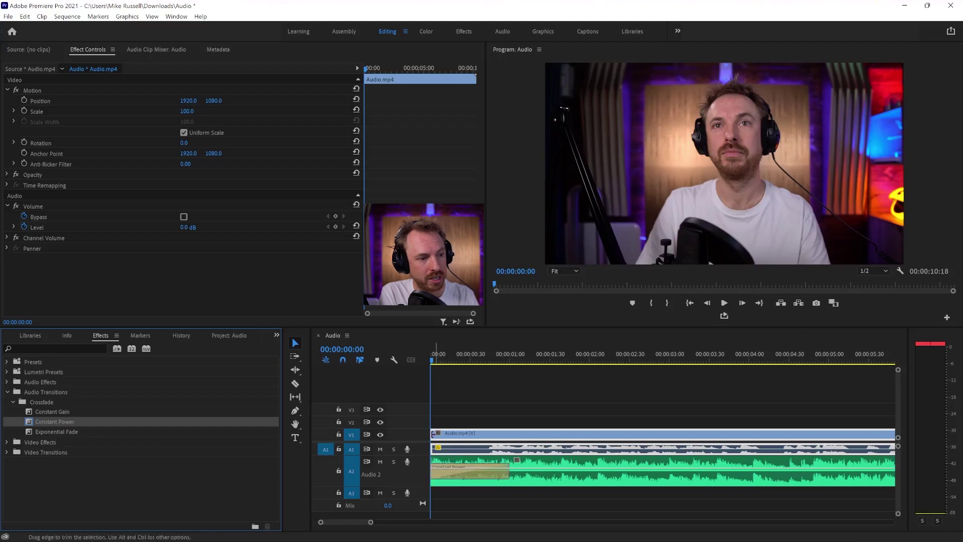
{"action": "left_click", "coordinate": [451, 477]}
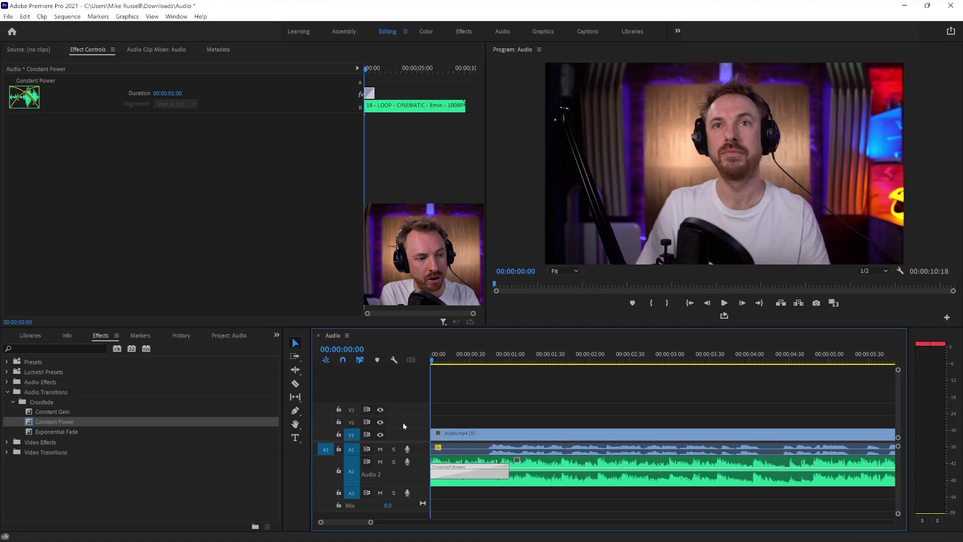
- Audition the Constant Power fade-in, then remove the transition
{"action": "key", "text": "space"}
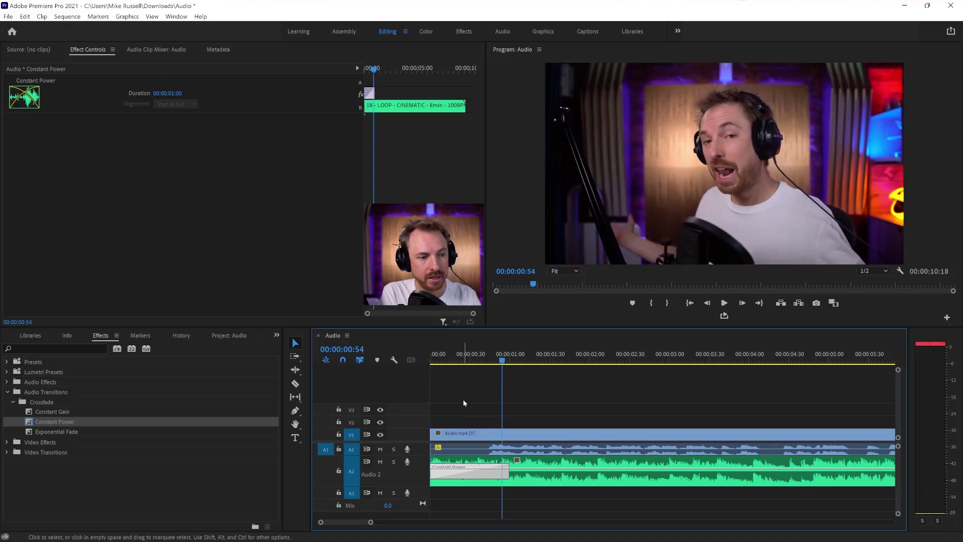
{"action": "key", "text": "space"}
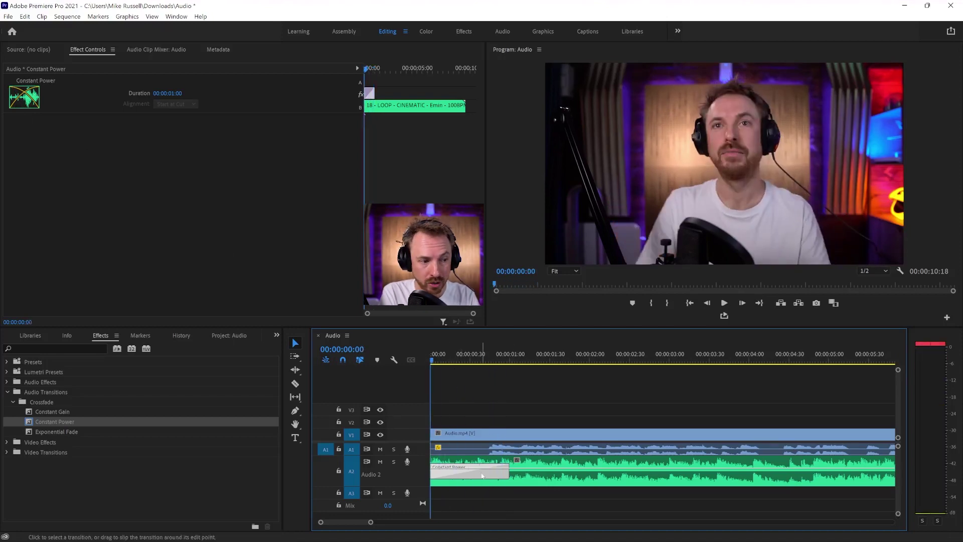
{"action": "key", "text": "ctrl+shift+a"}
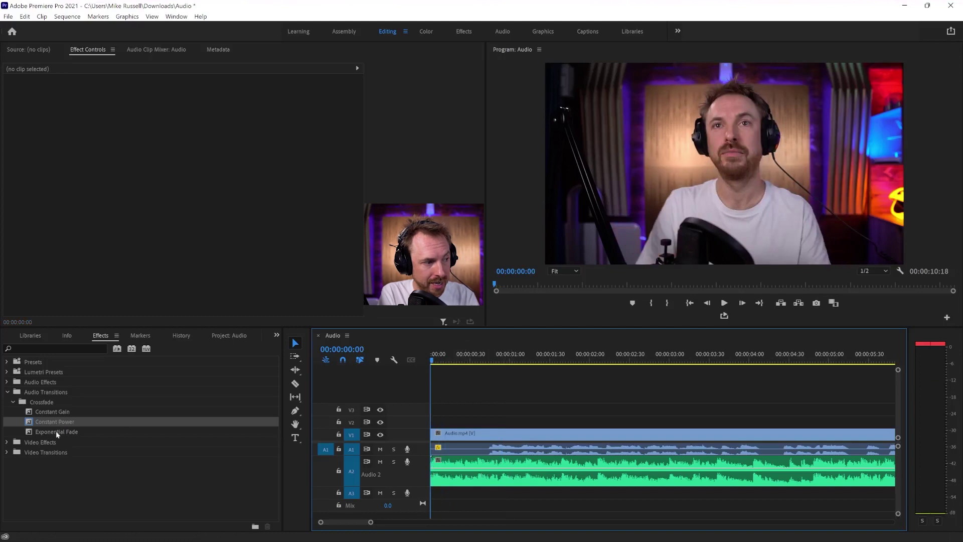
- Apply an Exponential Fade to the start of the Audio 2 music and audition it
{"action": "left_click_drag", "start_coordinate": [56, 434], "coordinate": [459, 475]}
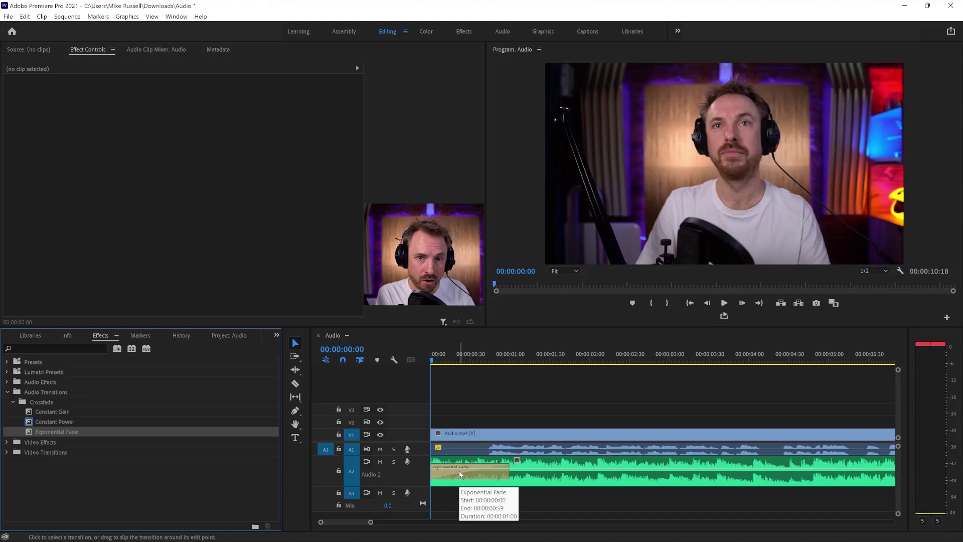
{"action": "key", "text": "space"}
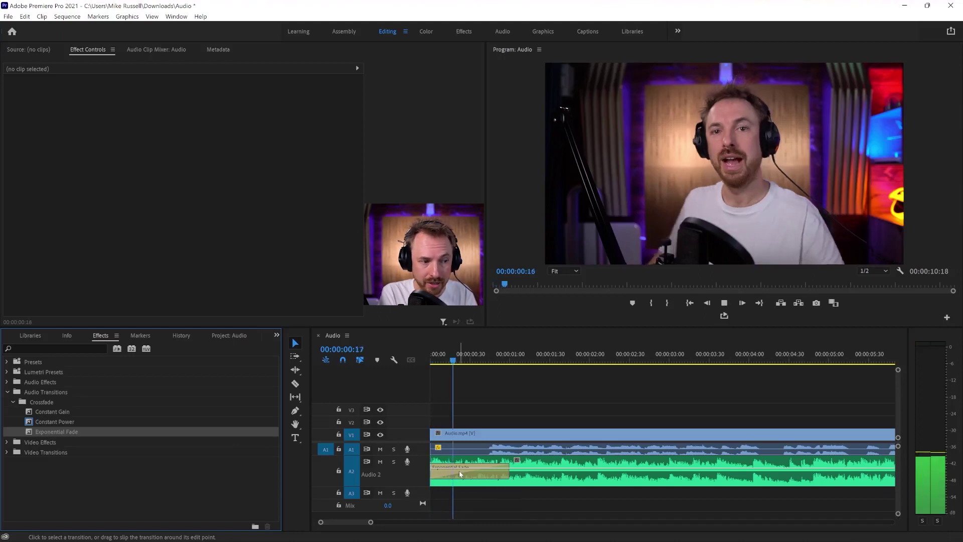
{"action": "key", "text": "space"}
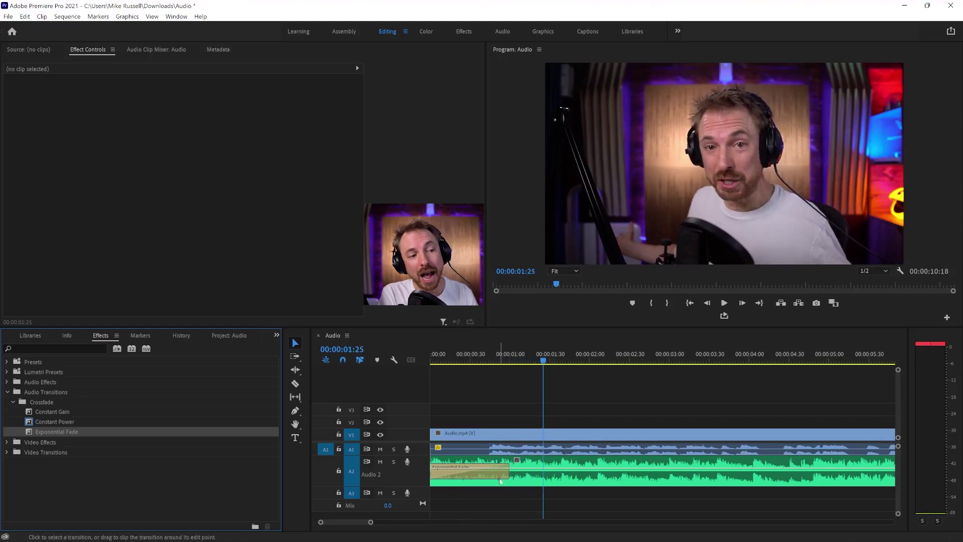
- Shorten the Exponential Fade, replay it, then delete it and return to the sequence start
{"action": "left_click_drag", "start_coordinate": [508, 474], "coordinate": [491, 474]}
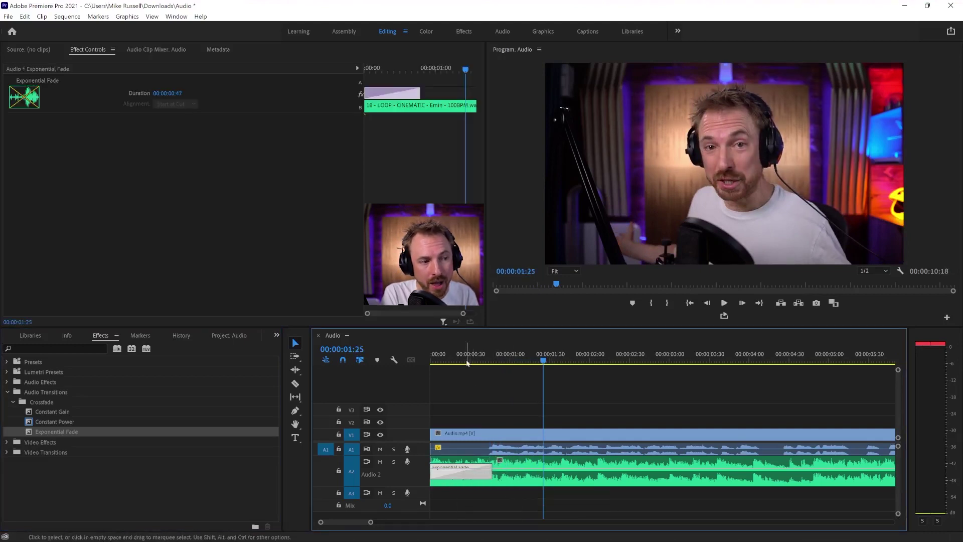
{"action": "key", "text": "Home"}
{"action": "key", "text": "space"}
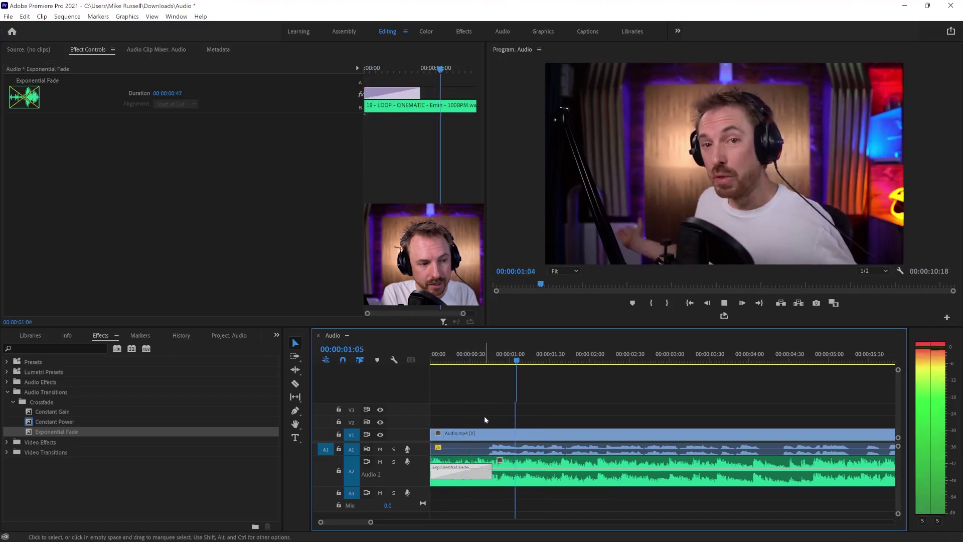
{"action": "key", "text": "Delete"}
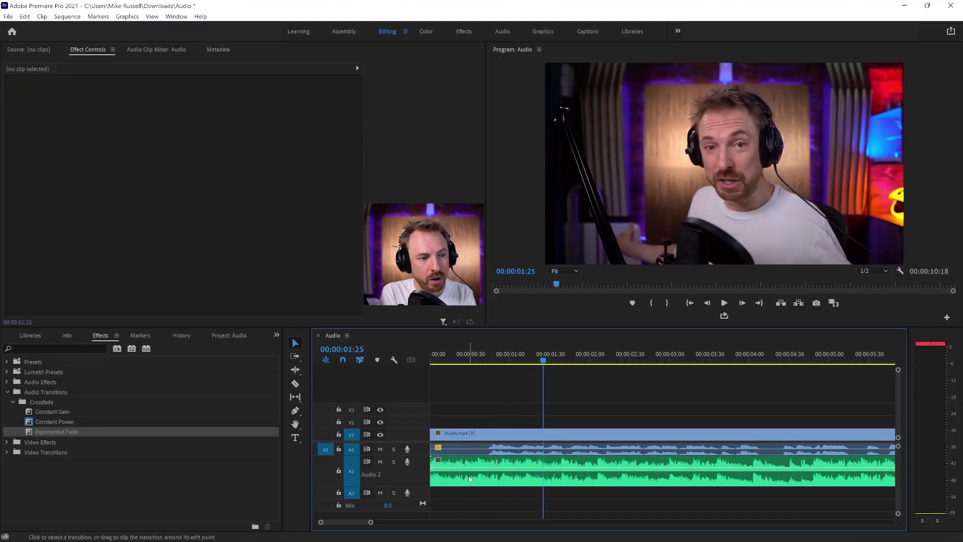
{"action": "key", "text": "Home"}
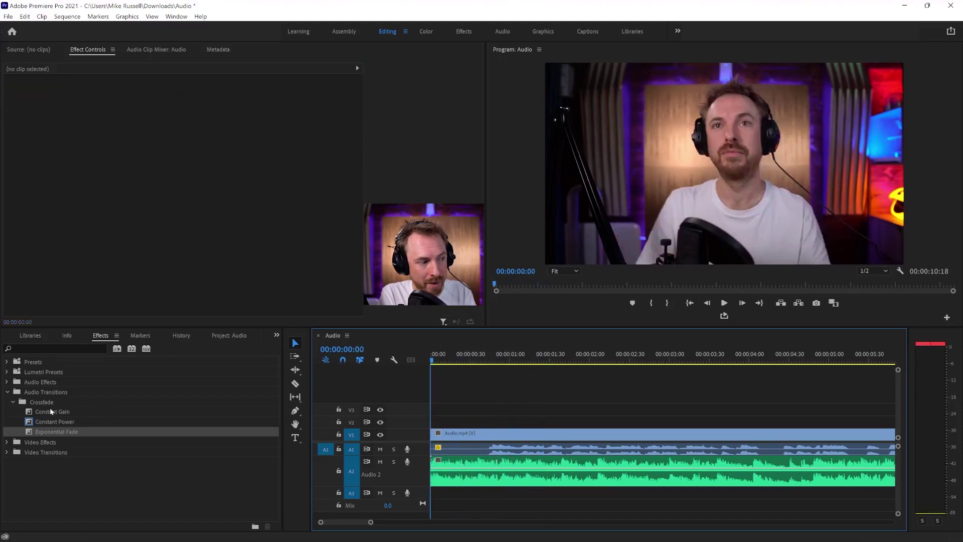
- Add a one-second Constant Gain fade-in to the Audio 2 music start and play it back
{"action": "left_click_drag", "start_coordinate": [50, 411], "coordinate": [446, 479]}
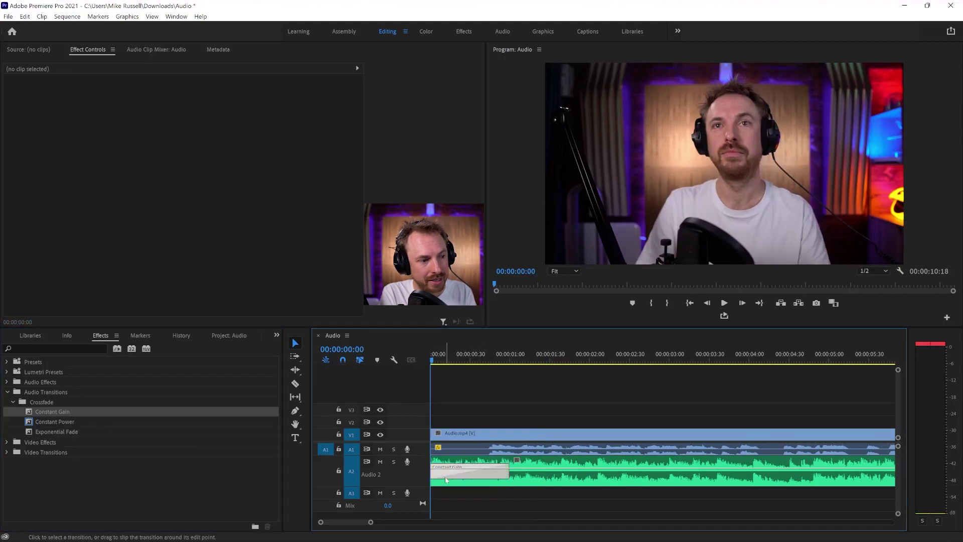
{"action": "left_click", "coordinate": [445, 480]}
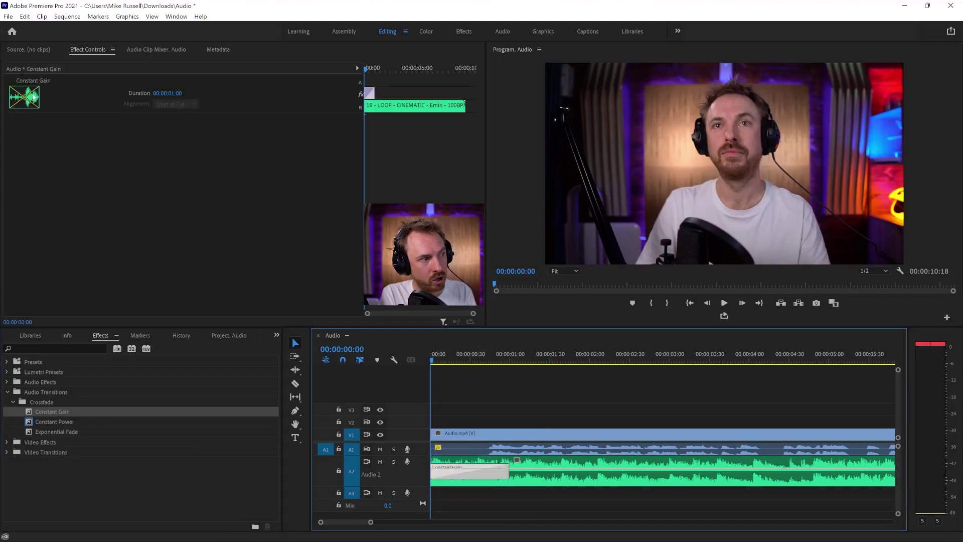
{"action": "key", "text": "space"}
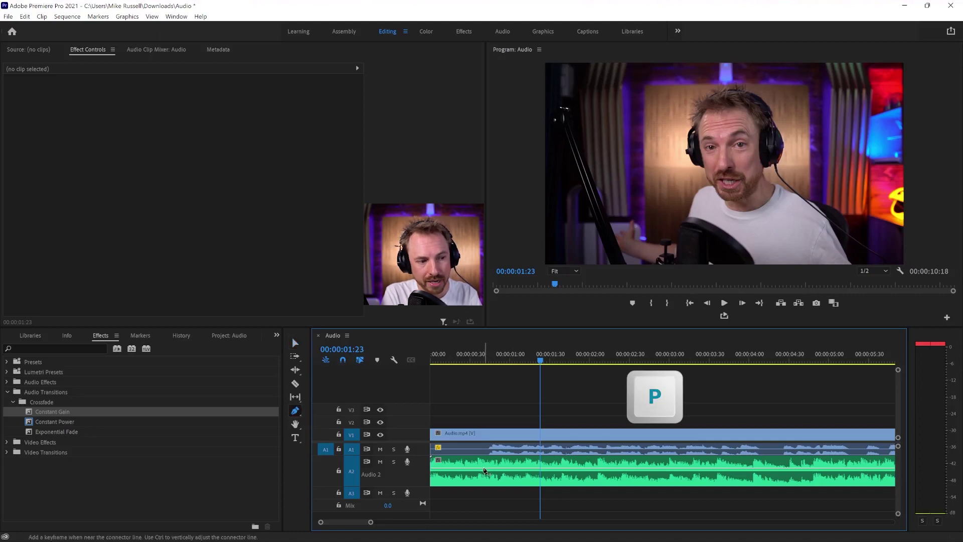
- Duck the Audio 2 music to about -13.7 dB with a volume keyframe and play from the start
{"action": "left_click", "coordinate": [484, 471]}
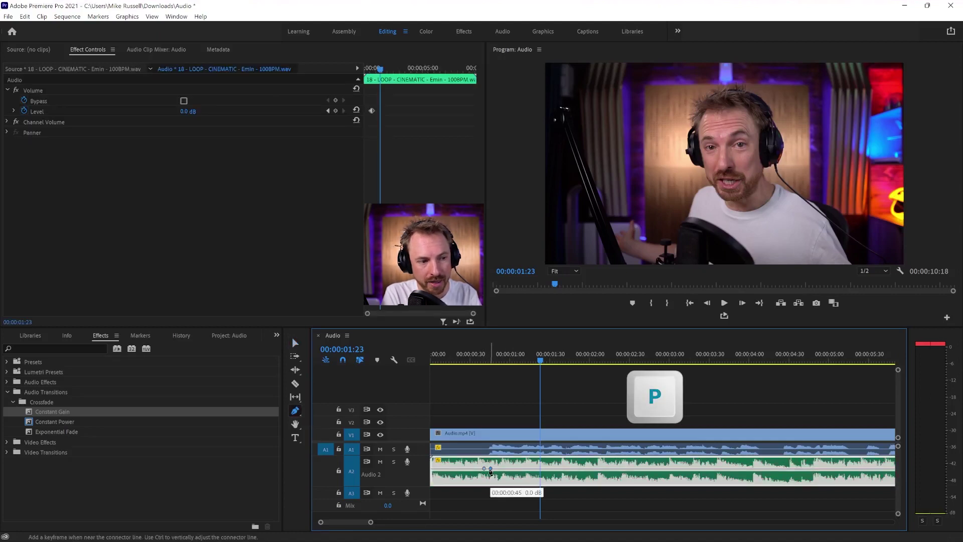
{"action": "left_click_drag", "start_coordinate": [490, 471], "coordinate": [491, 480]}
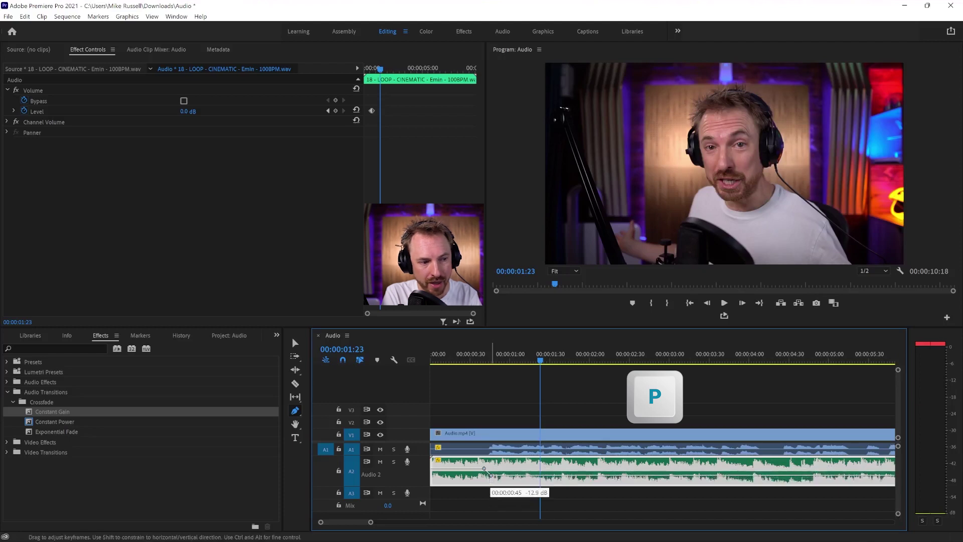
{"action": "key", "text": "Home"}
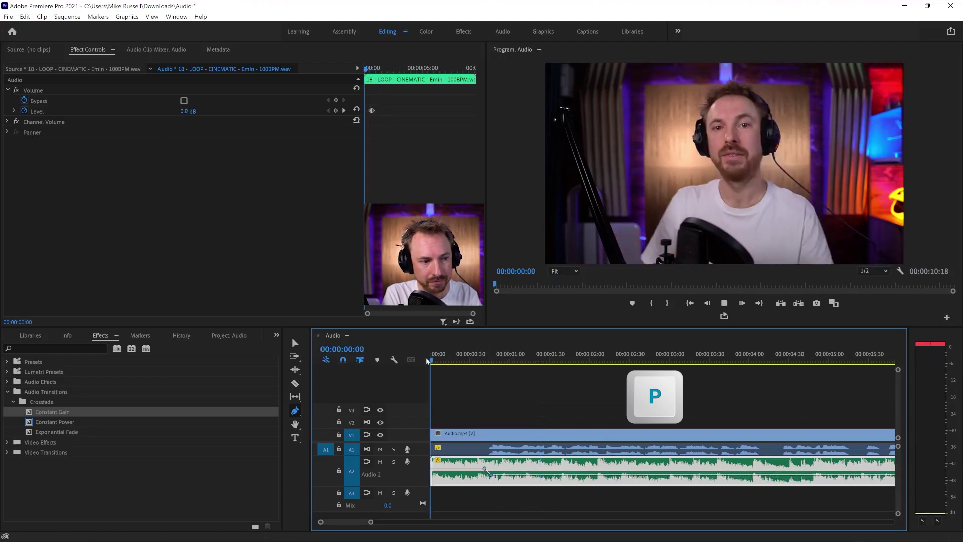
{"action": "key", "text": "space"}
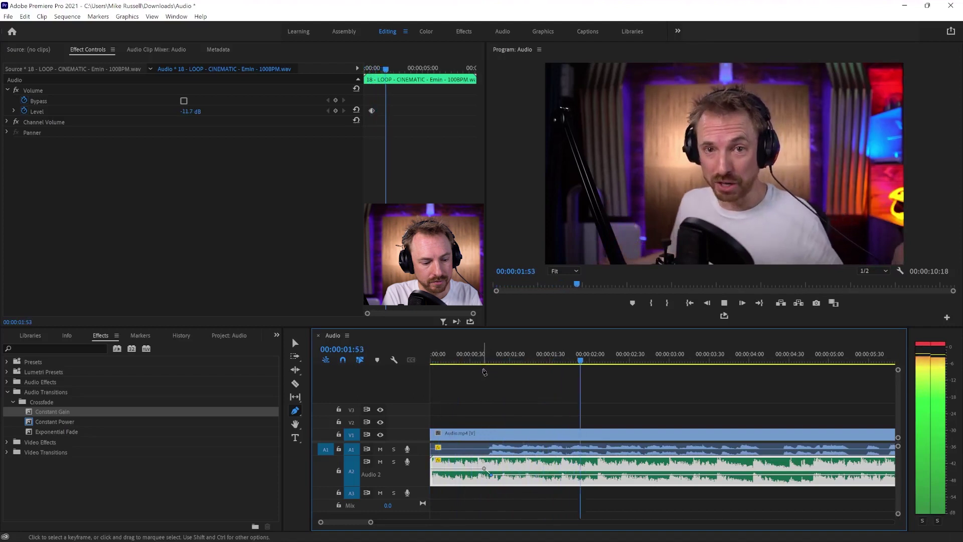
- Zoom out to fit the clip and play from near the music's end
{"action": "key", "text": "minus"}
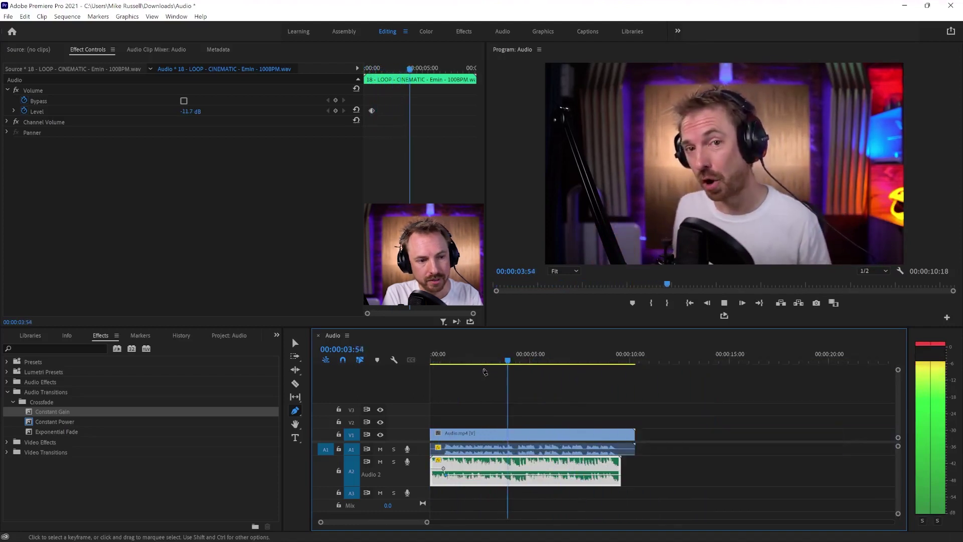
{"action": "key", "text": "space"}
{"action": "left_click", "coordinate": [591, 361]}
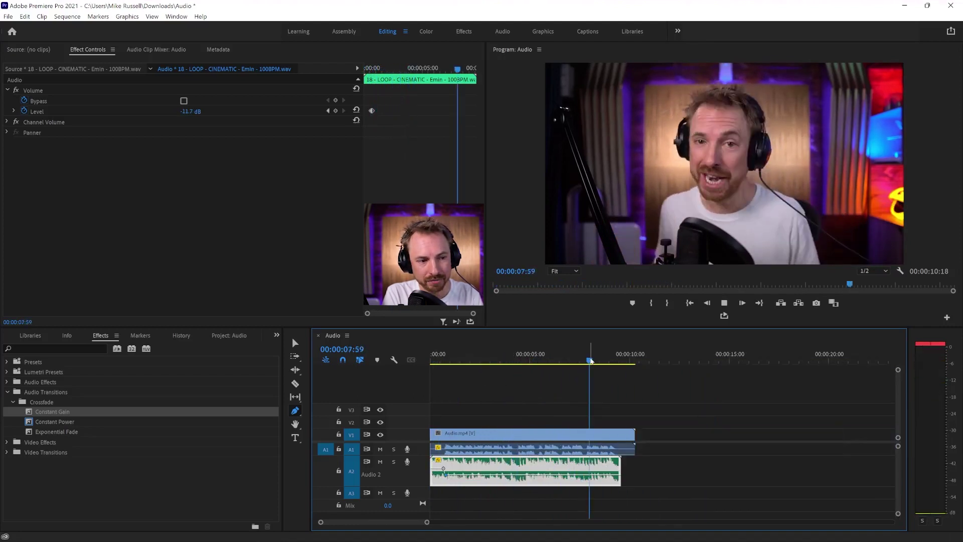
{"action": "key", "text": "space"}
{"action": "key", "text": "space"}
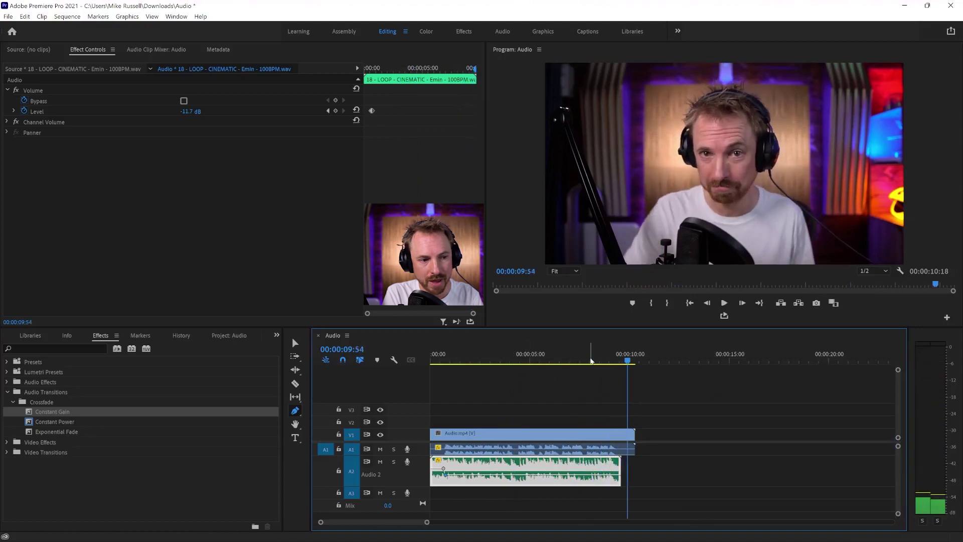
- Try a lengthened Exponential Fade on the Audio 2 music's end, audition it, then delete it
{"action": "left_click_drag", "start_coordinate": [56, 431], "coordinate": [539, 473]}
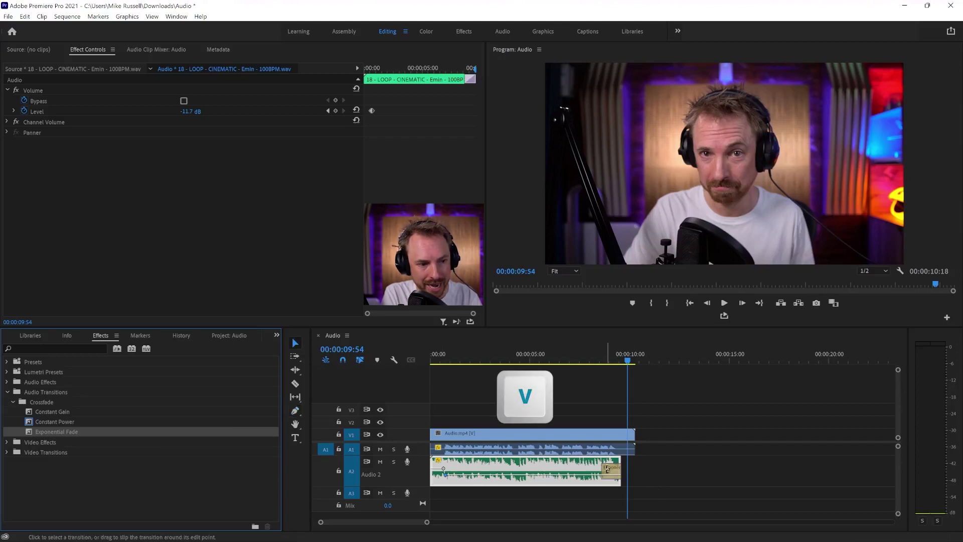
{"action": "left_click_drag", "start_coordinate": [605, 468], "coordinate": [612, 468]}
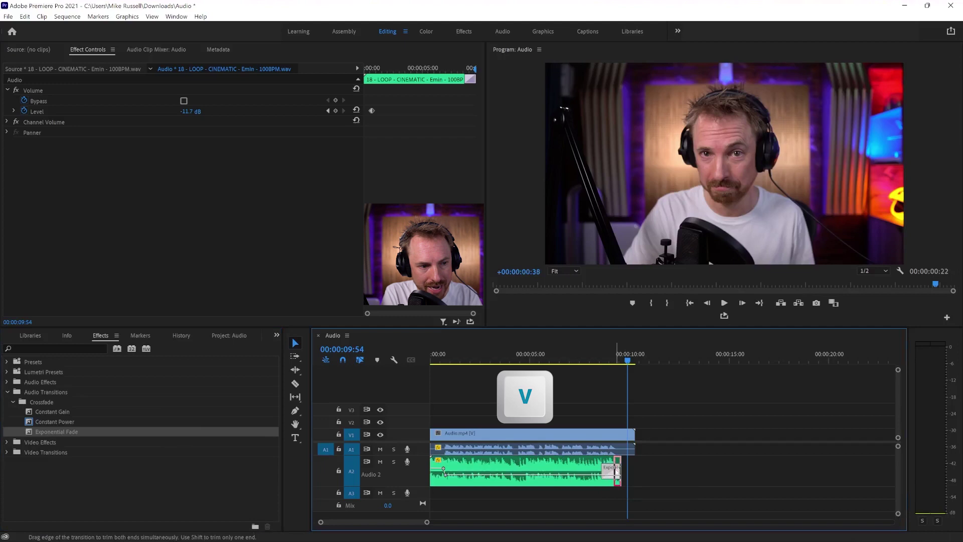
{"action": "left_click", "coordinate": [616, 469]}
{"action": "left_click", "coordinate": [599, 360]}
{"action": "key", "text": "space"}
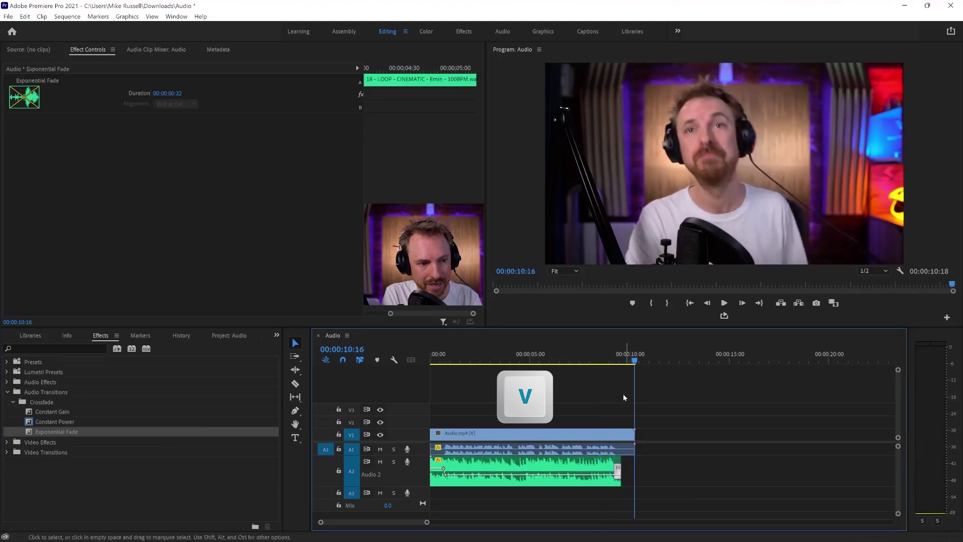
{"action": "scroll", "coordinate": [621, 383], "scroll_direction": "up", "scroll_amount": 5}
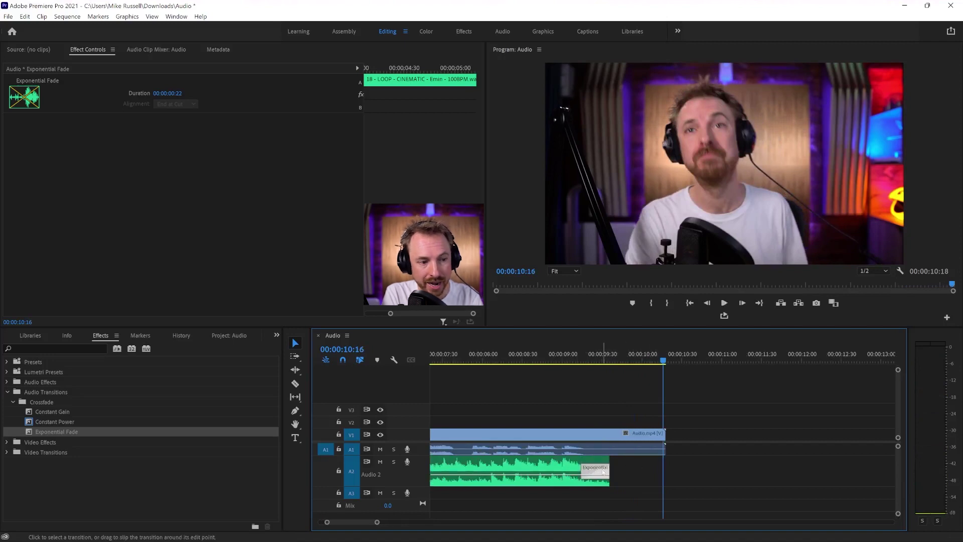
{"action": "key", "text": "Delete"}
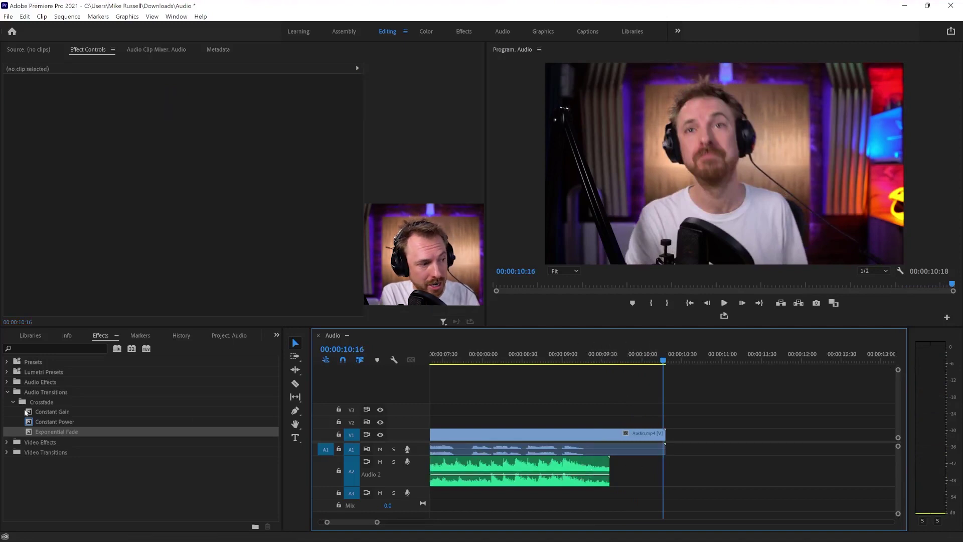
- Place a 37-frame Constant Power fade-out at the Audio 2 clip's end and play it
{"action": "left_click_drag", "start_coordinate": [30, 421], "coordinate": [250, 430]}
{"action": "left_click_drag", "start_coordinate": [594, 469], "coordinate": [563, 469]}
{"action": "left_click", "coordinate": [483, 360]}
{"action": "key", "text": "space"}
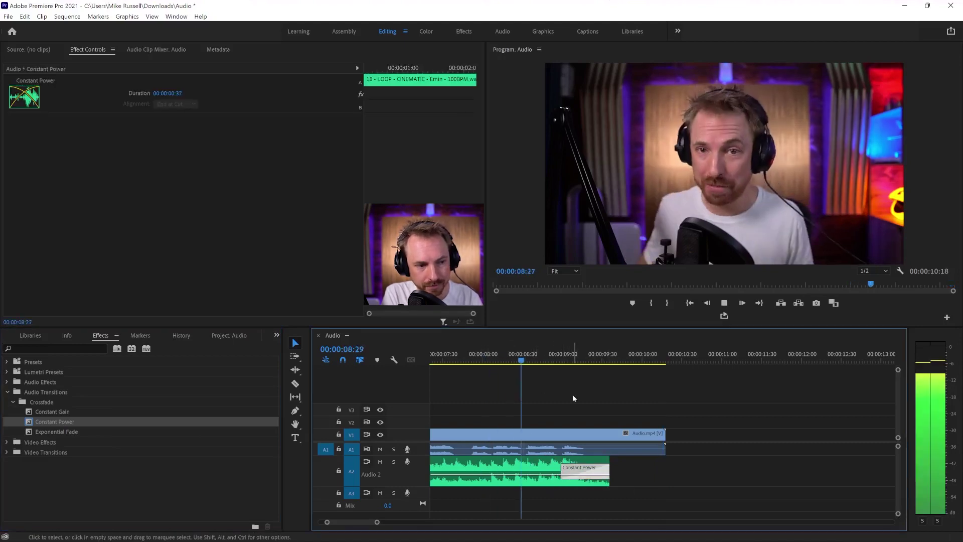